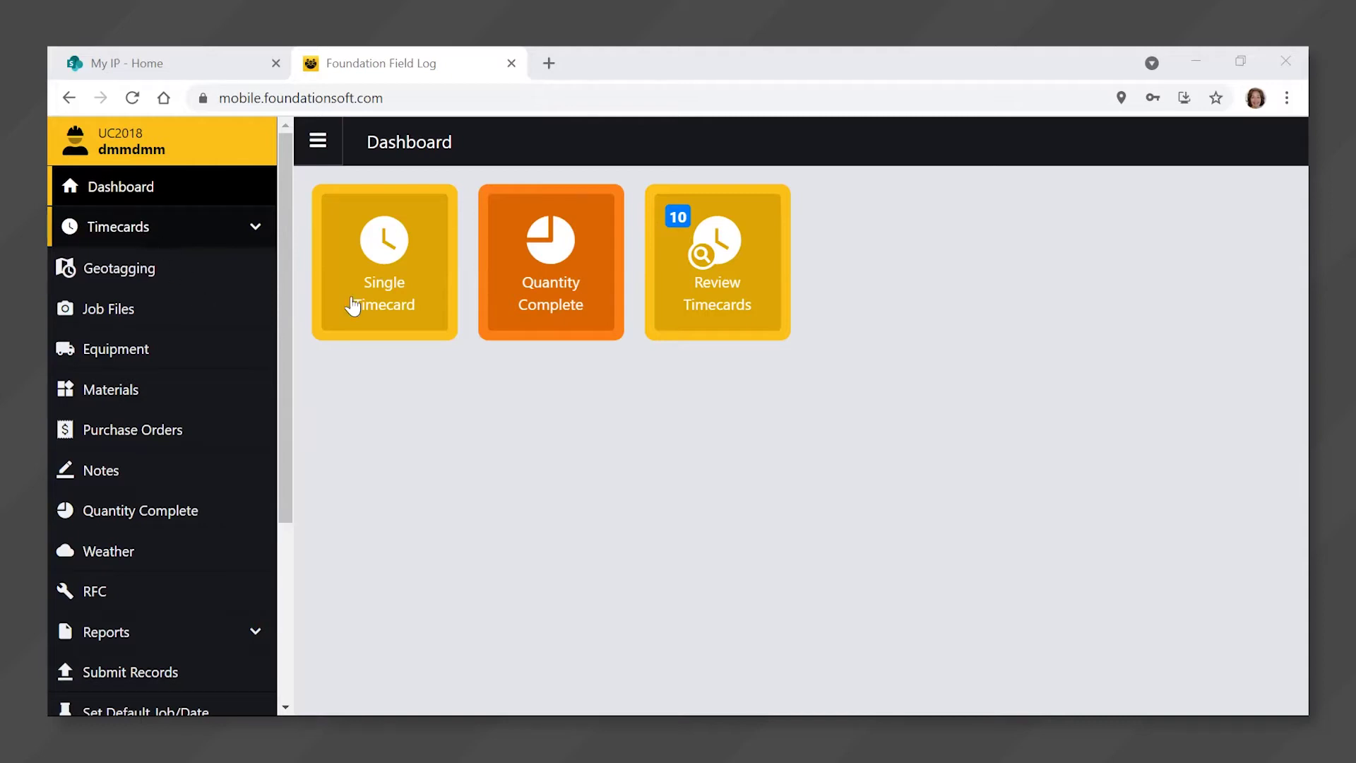
Start a new single timecard from the Dashboard's Single Timecard tile
click(365, 300)
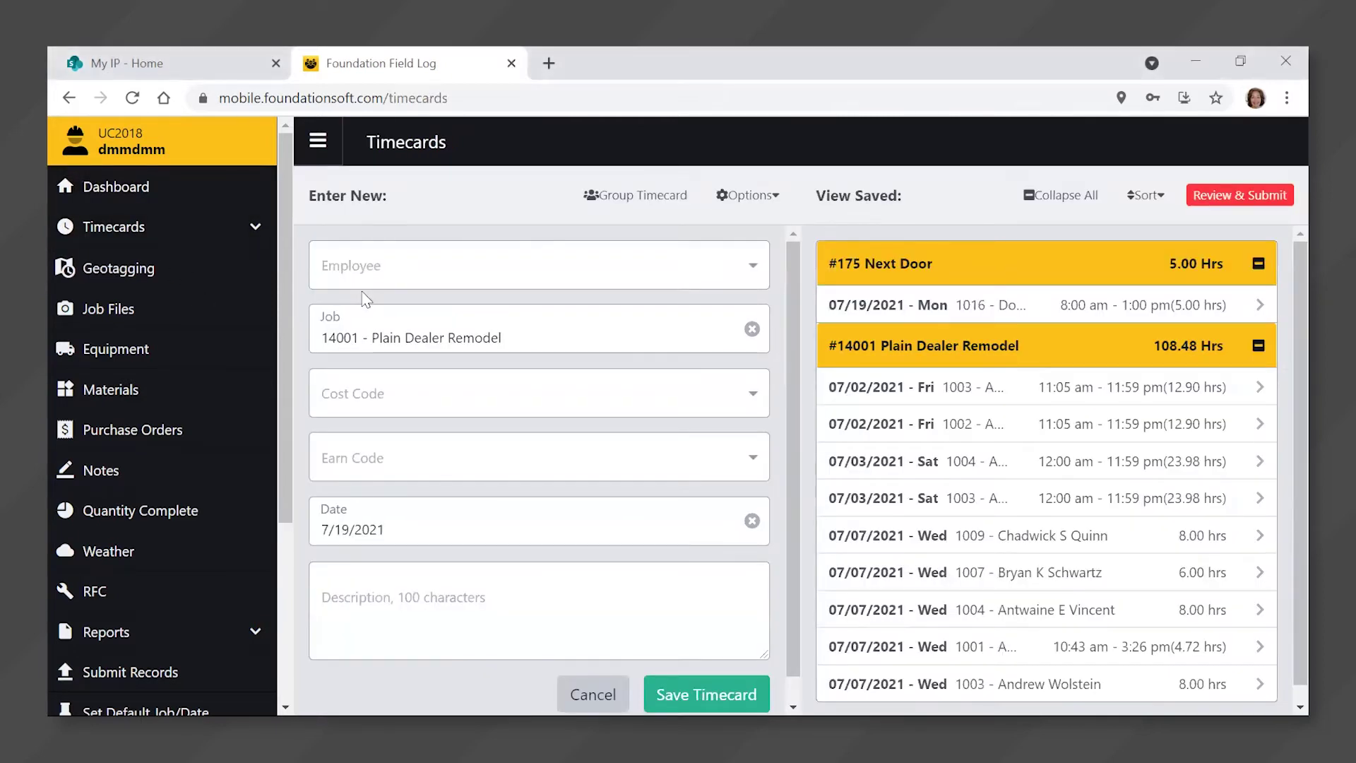
Fill in employee 1003, job 175 - Next Door, cost code 2000 - Site Construction and earn code REG
click(385, 262)
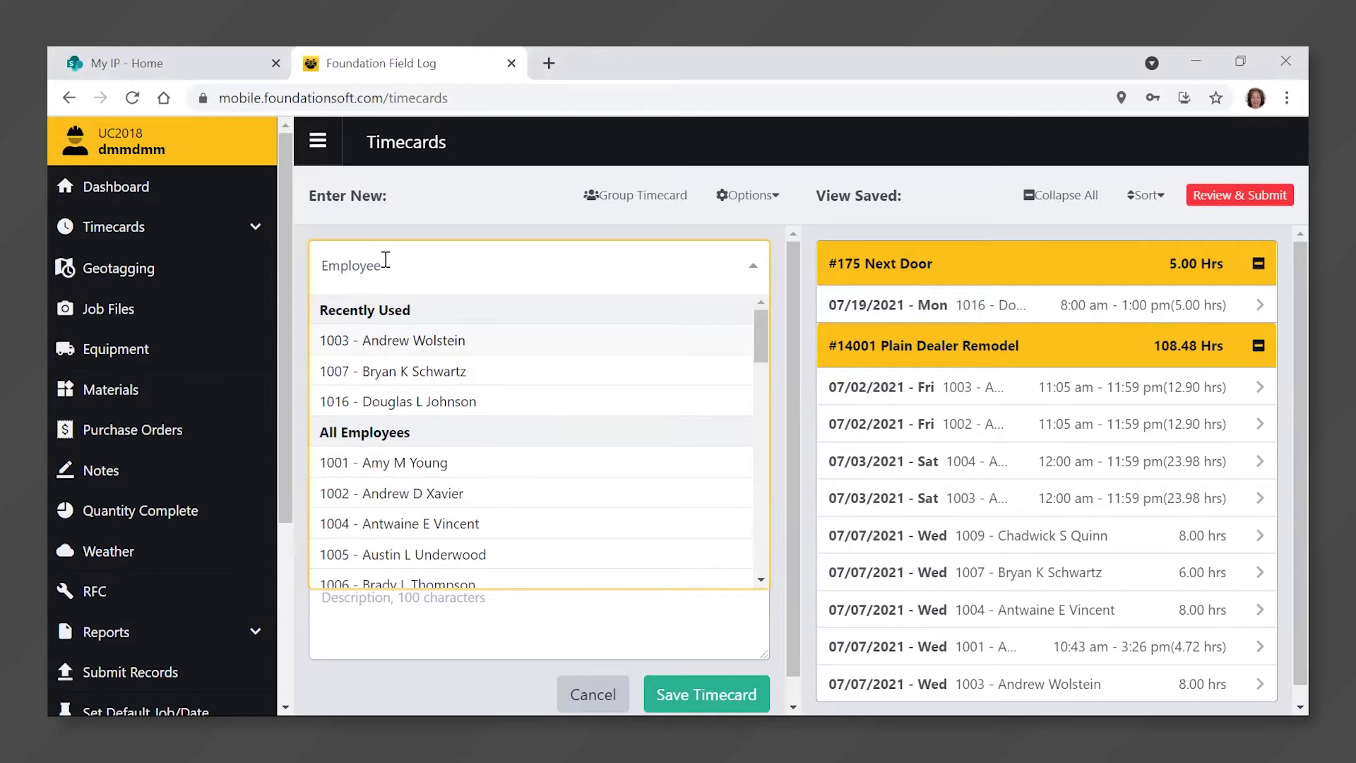
click(410, 342)
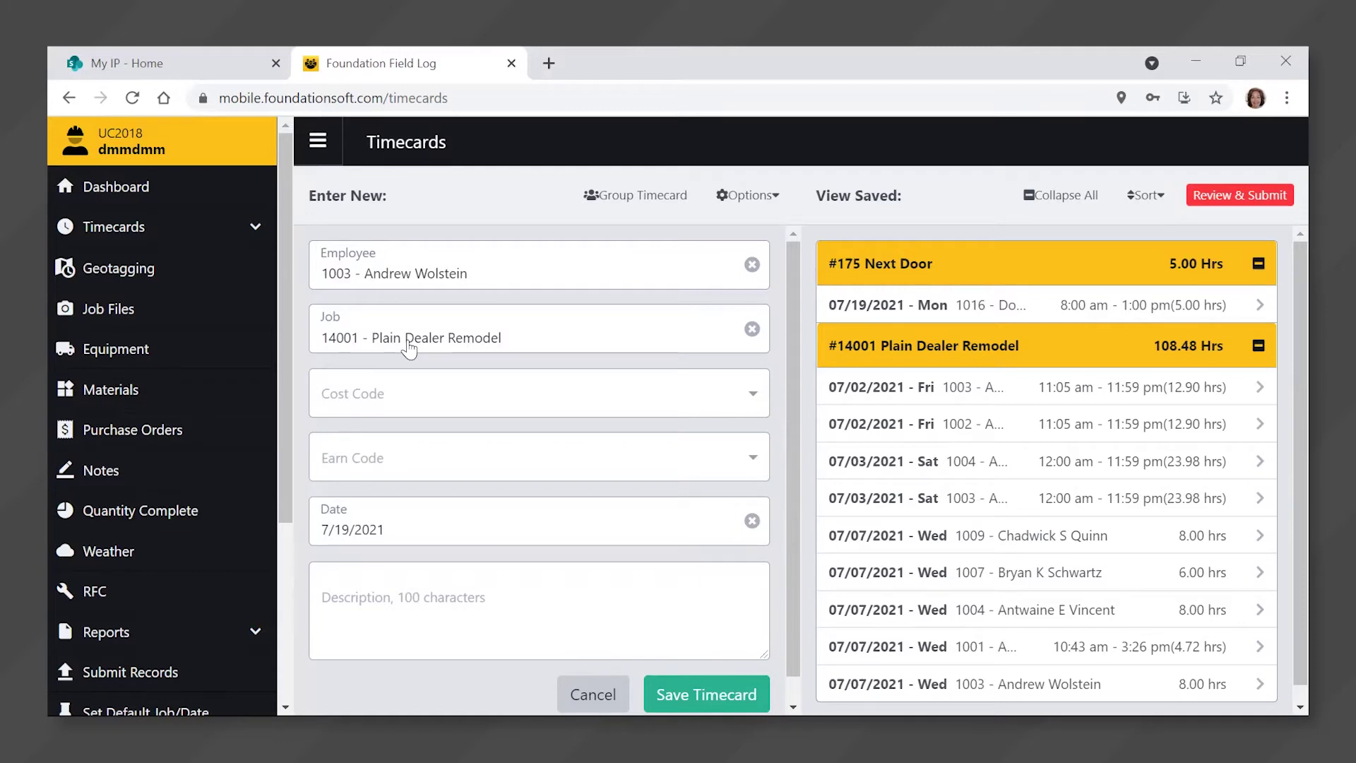
click(409, 343)
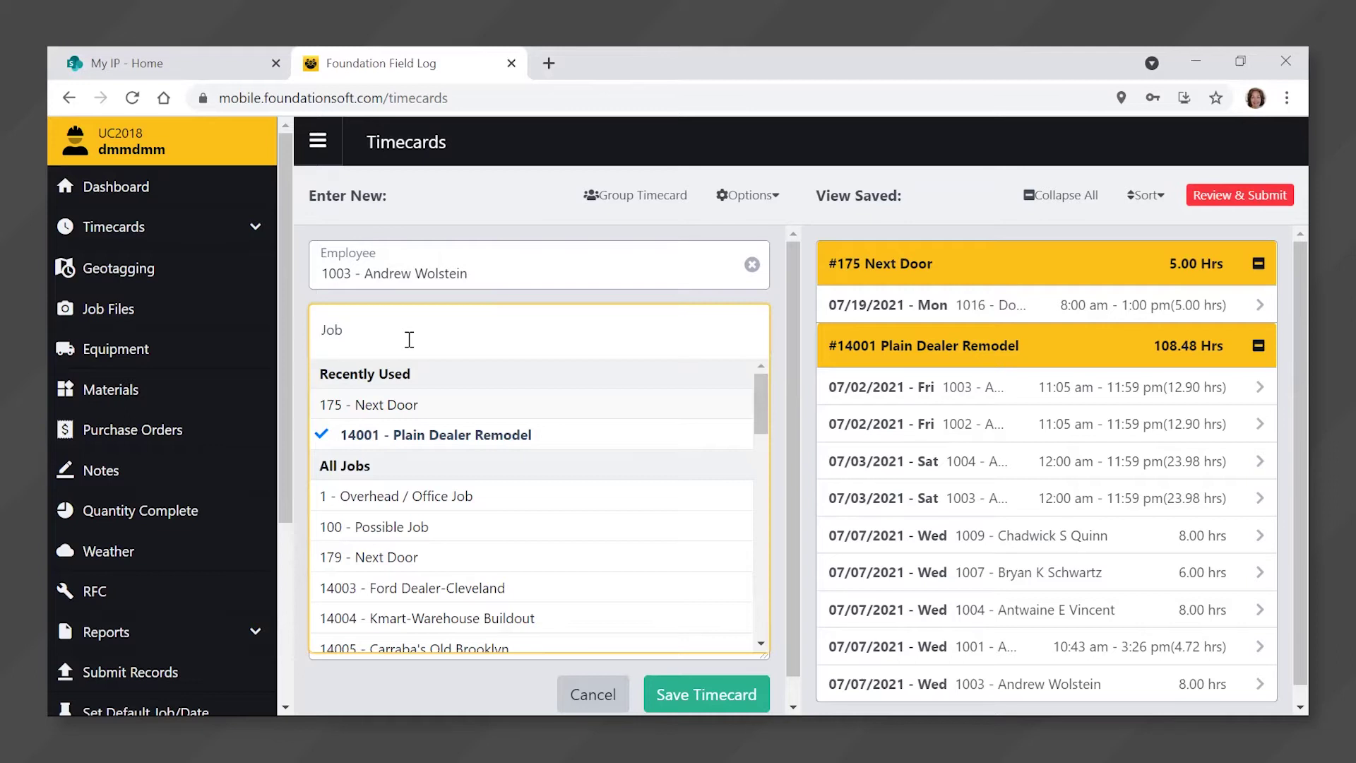
click(397, 404)
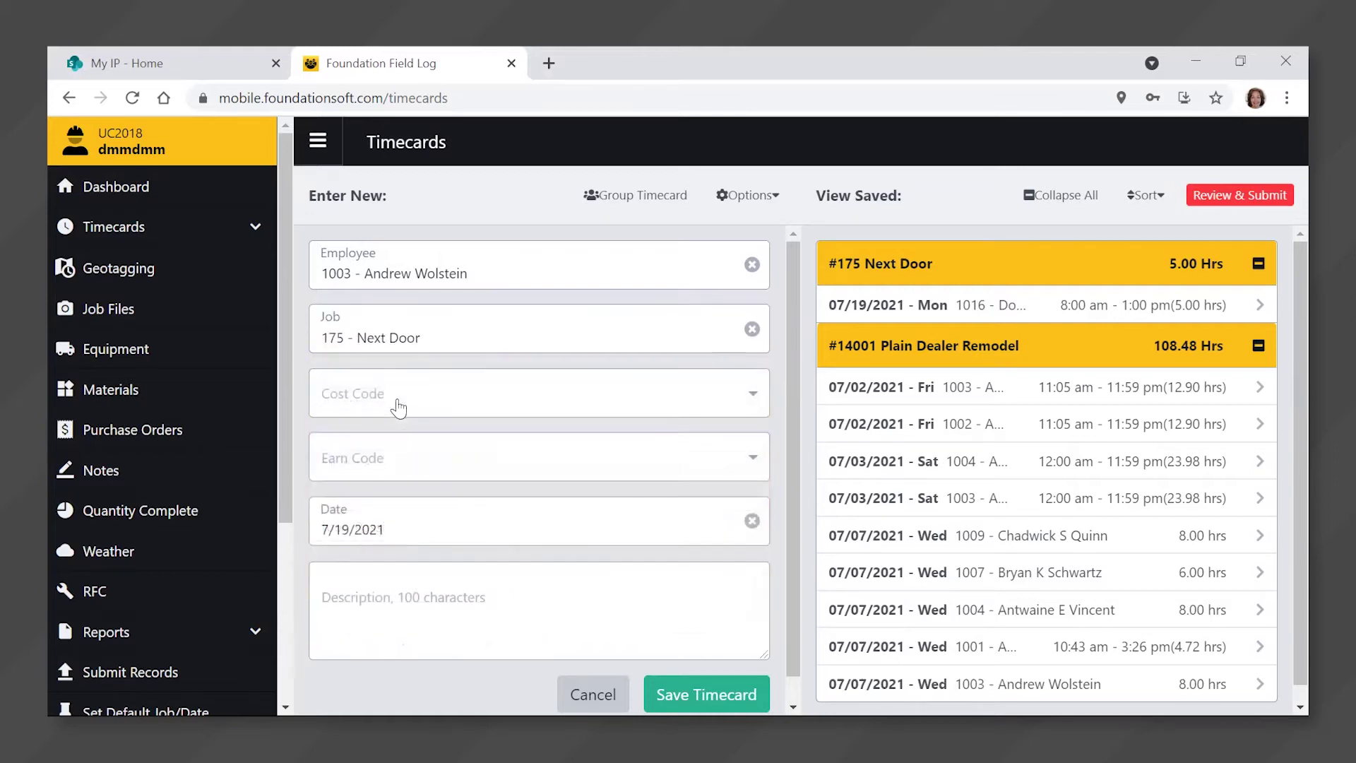
click(399, 406)
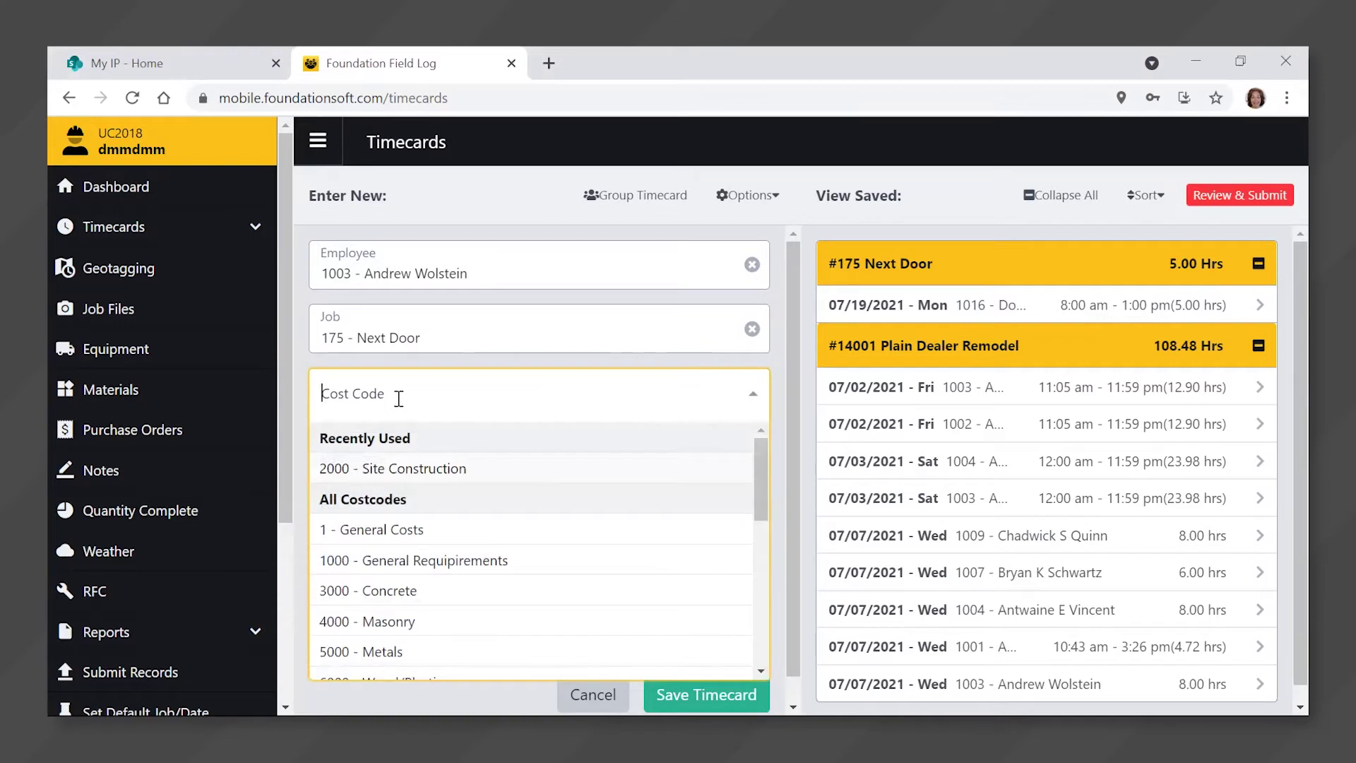
click(402, 470)
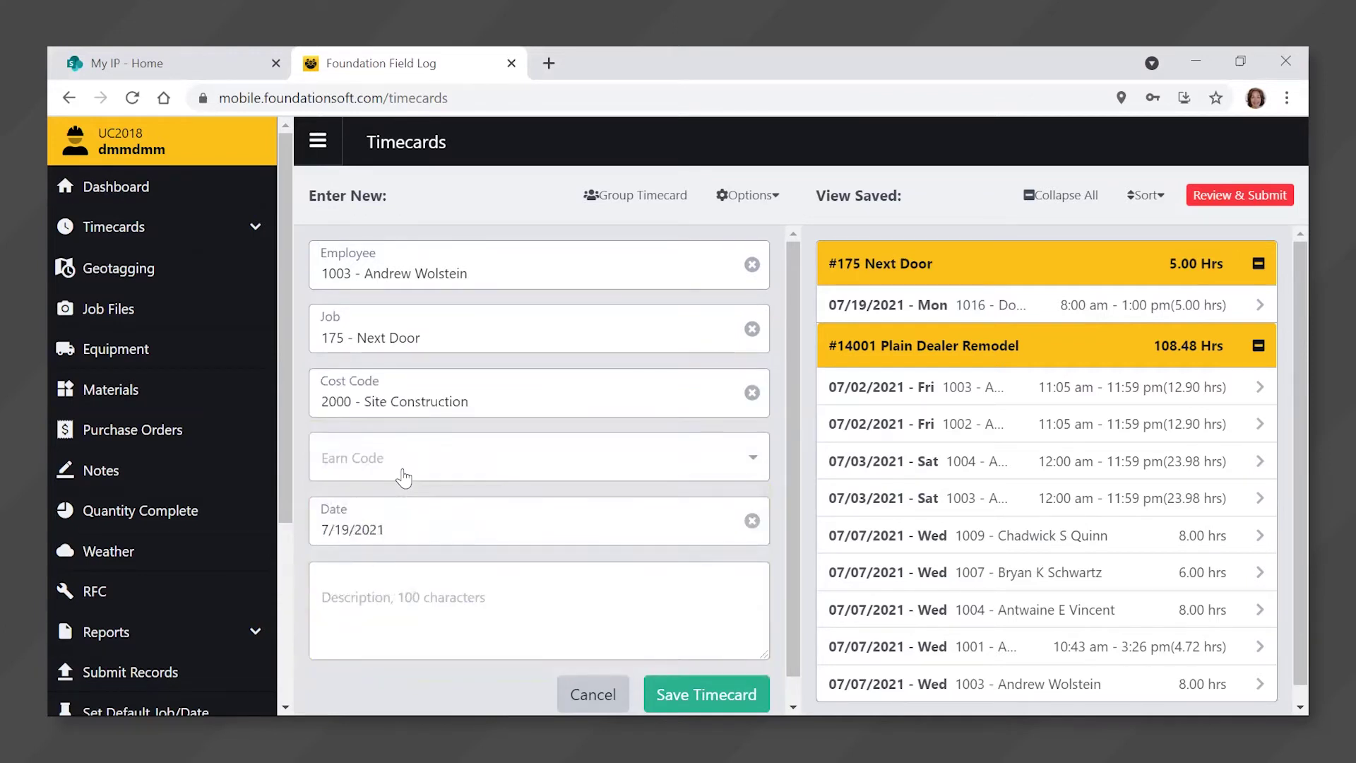
click(403, 473)
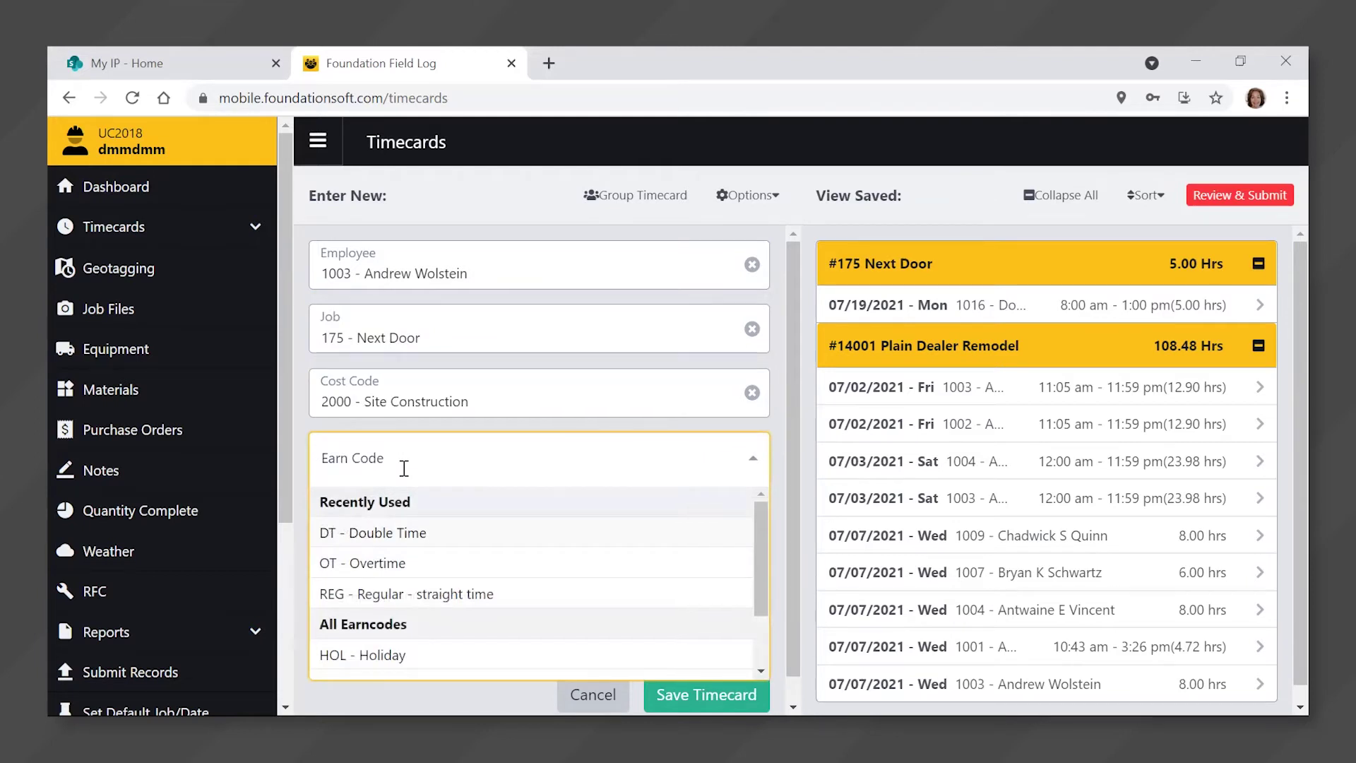
click(391, 597)
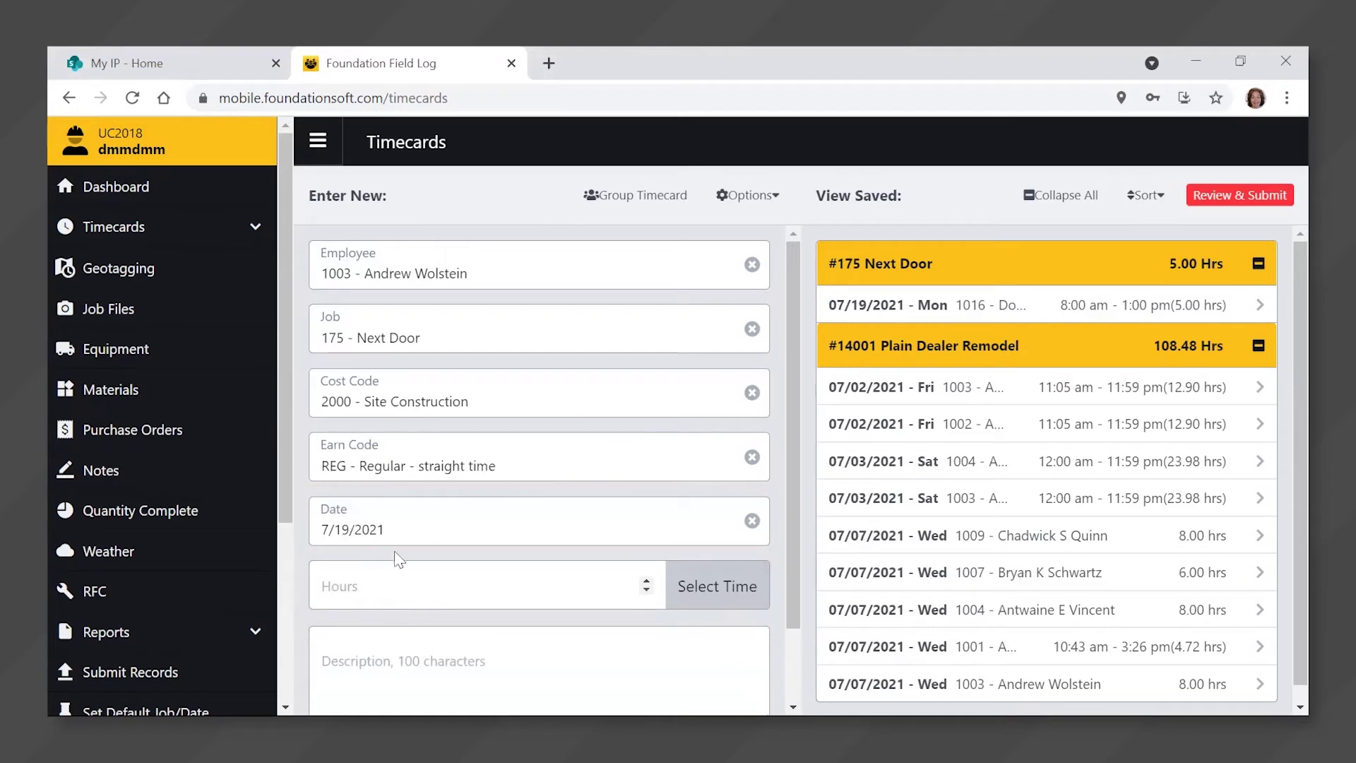
Change the timecard date to July 20, 2021 and enter 4 hours
click(405, 525)
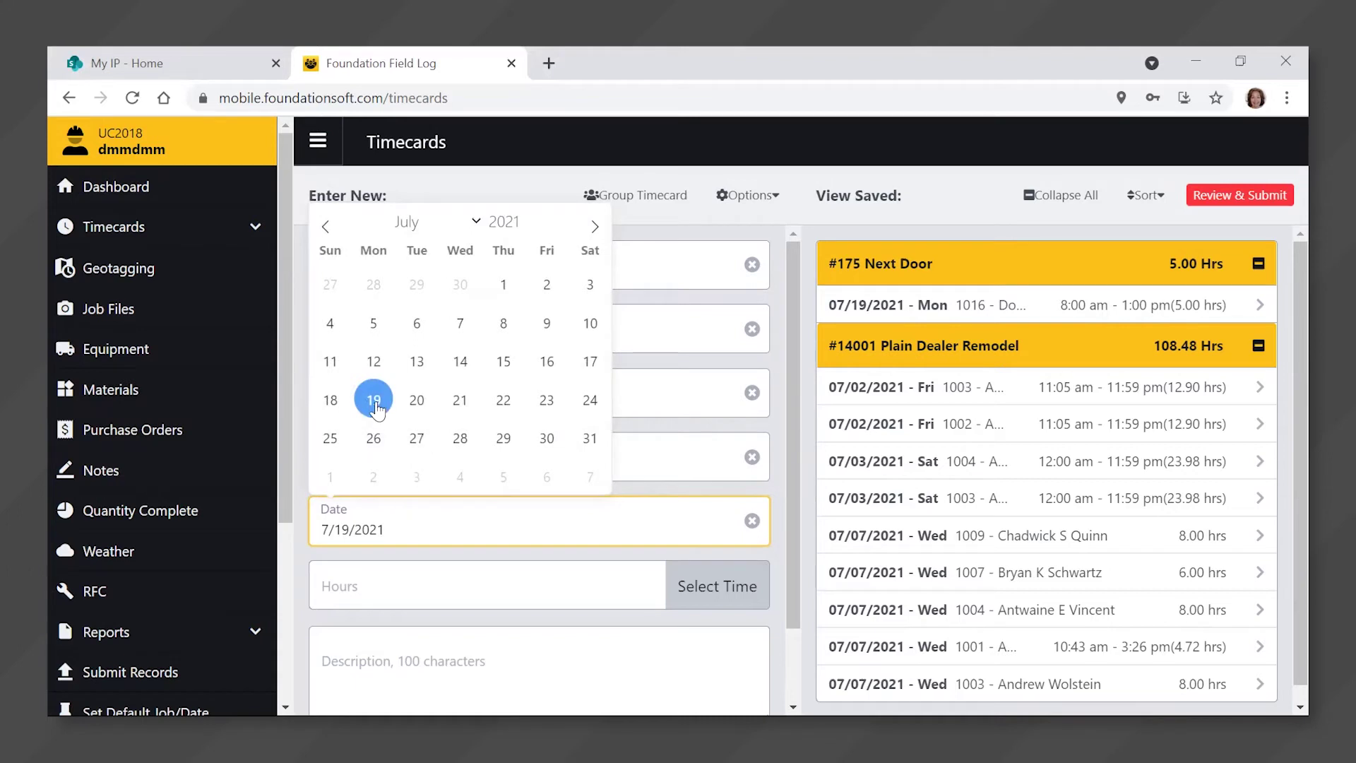
click(413, 401)
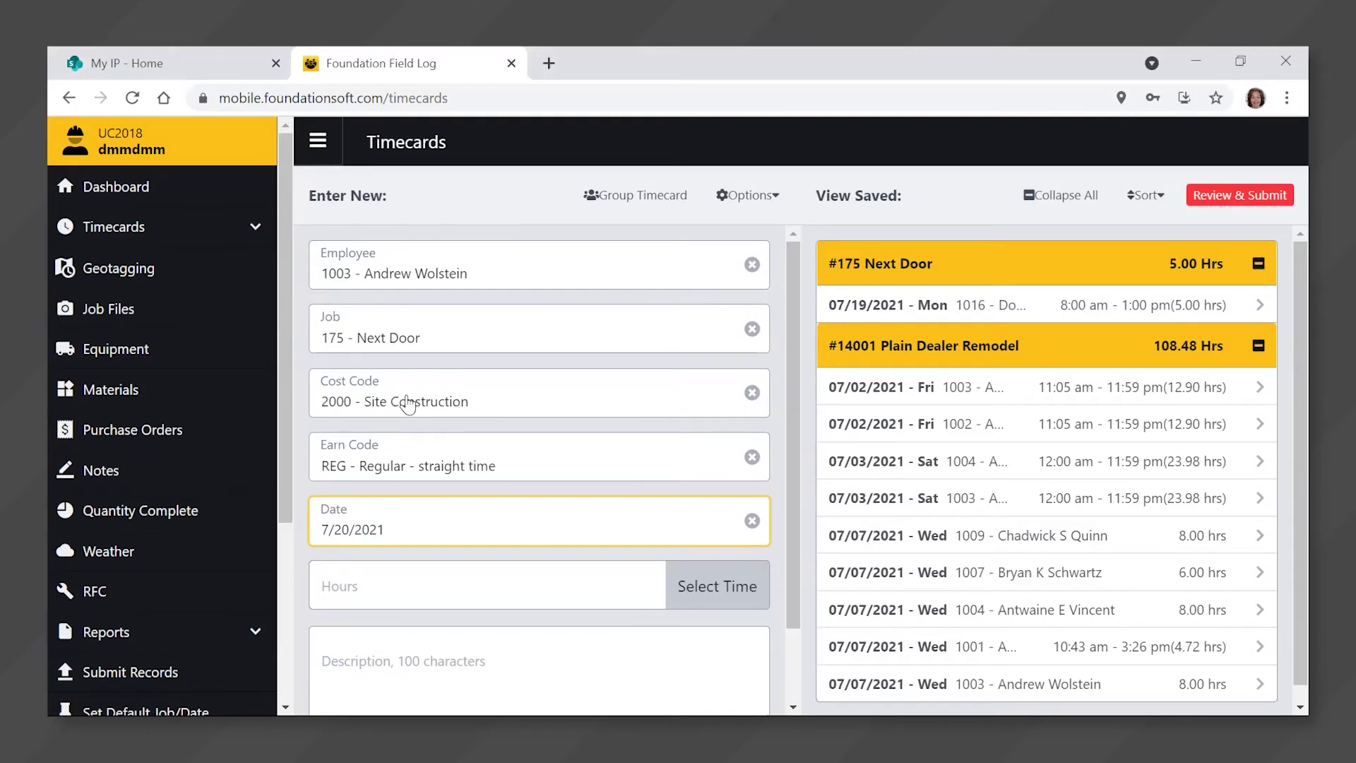
click(380, 579)
text(4)
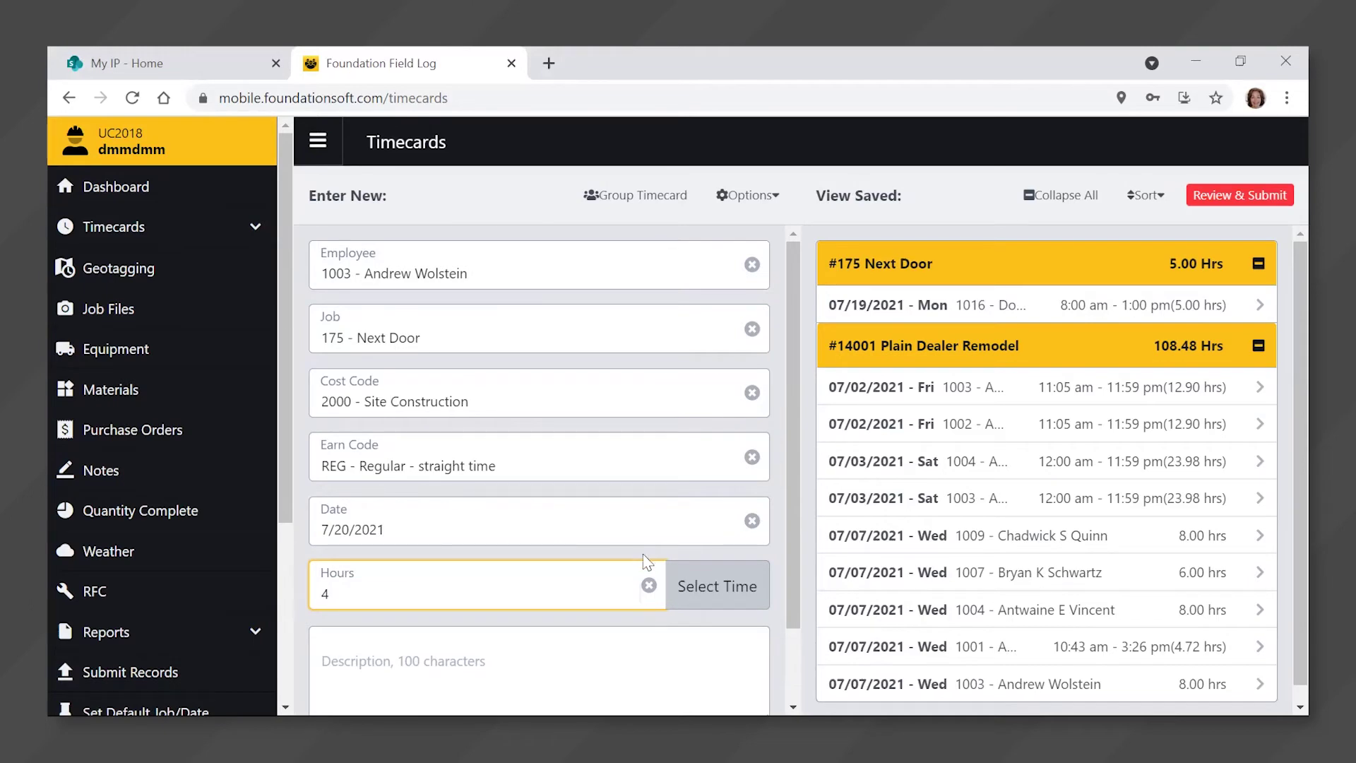
Set the timecard's start time to 8:00 AM
click(722, 586)
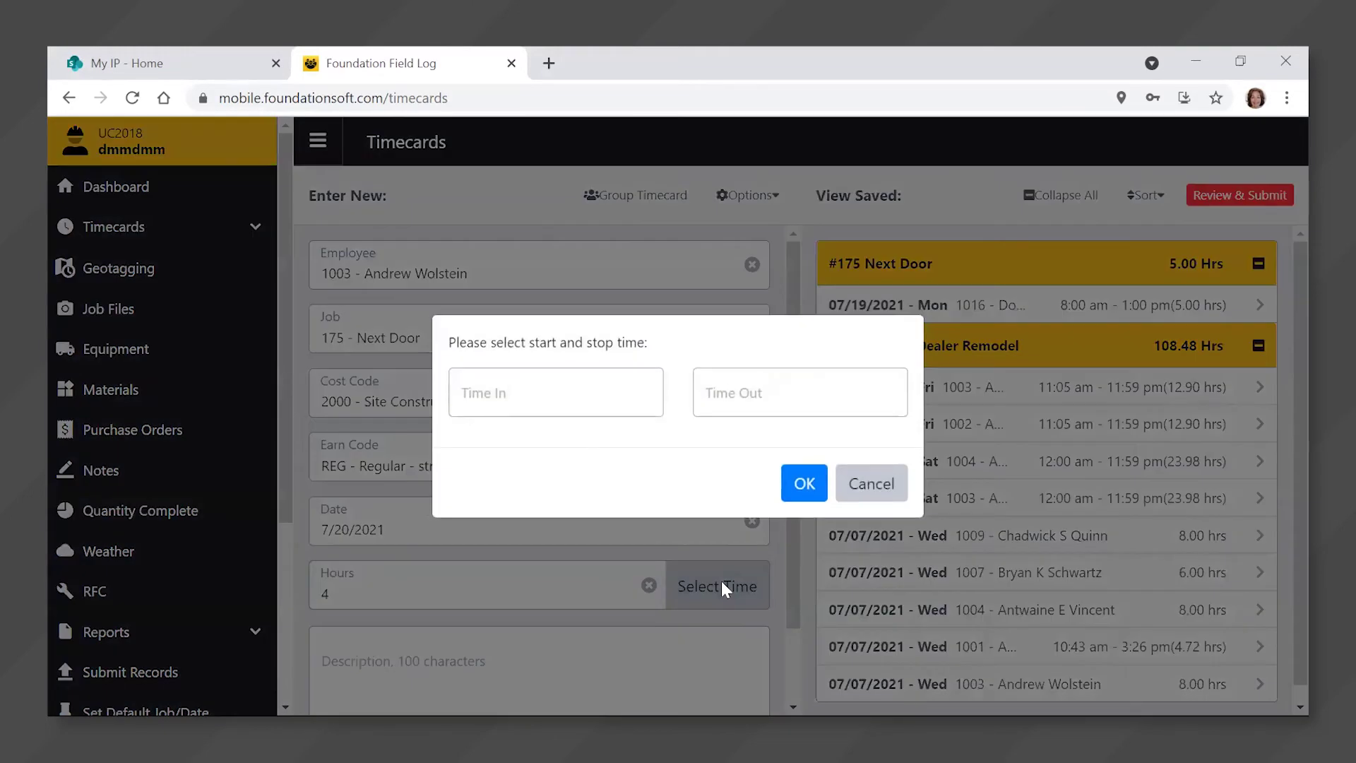
click(517, 390)
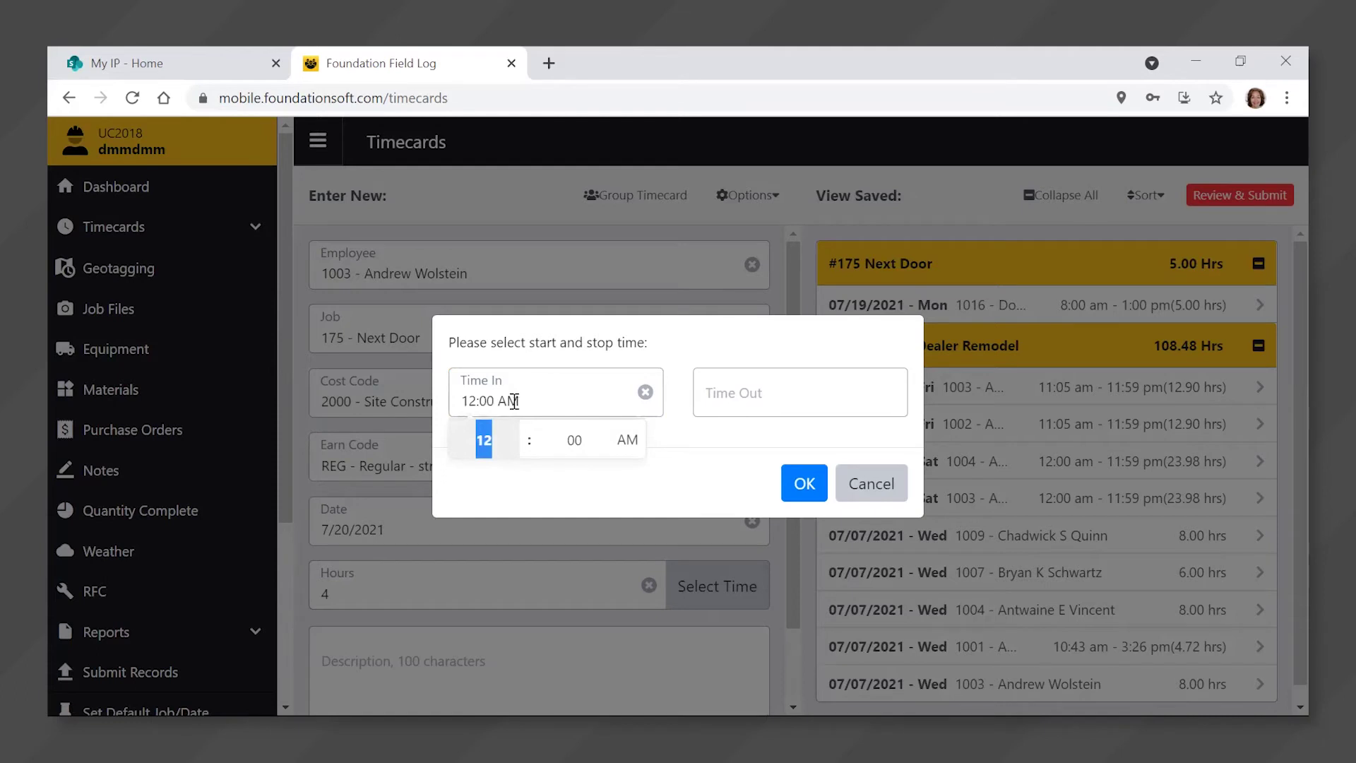
click(507, 450)
click(511, 450)
click(512, 450)
click(511, 450)
click(512, 450)
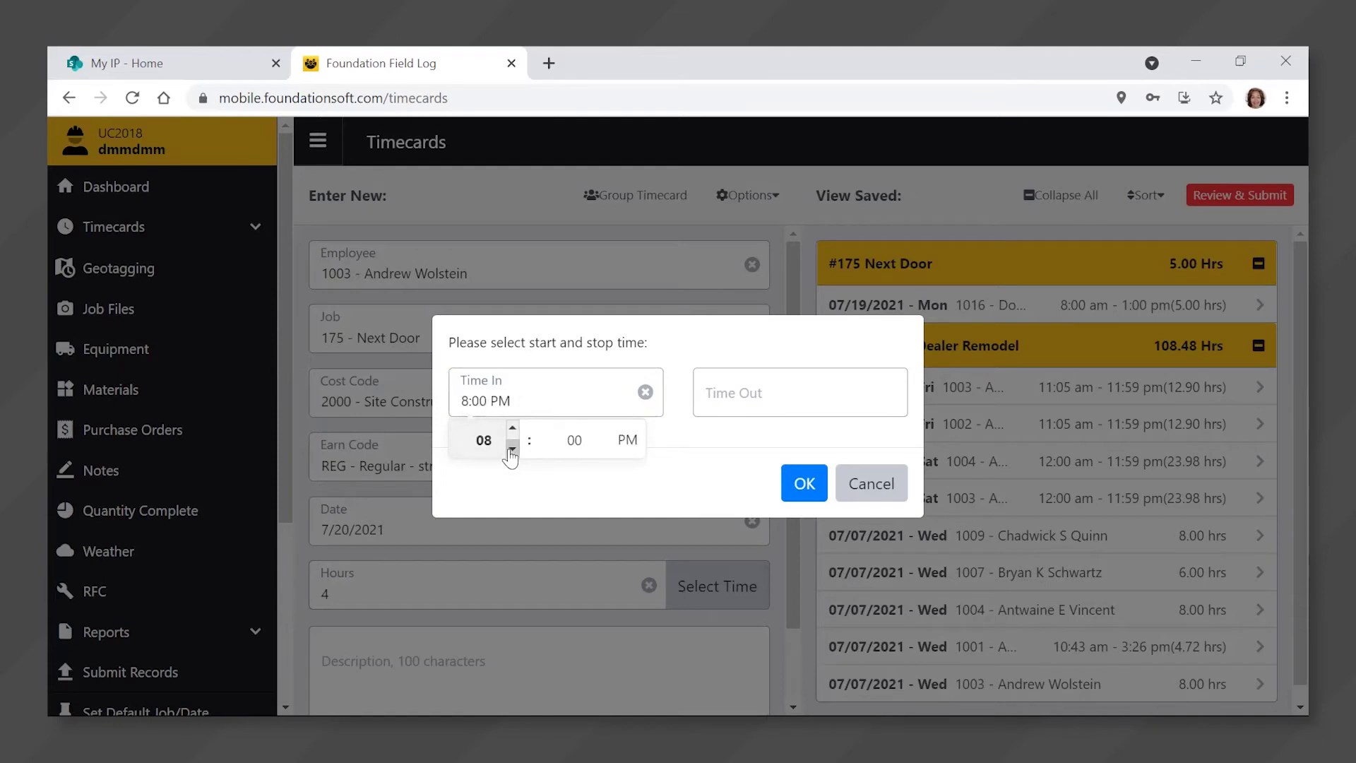
click(626, 441)
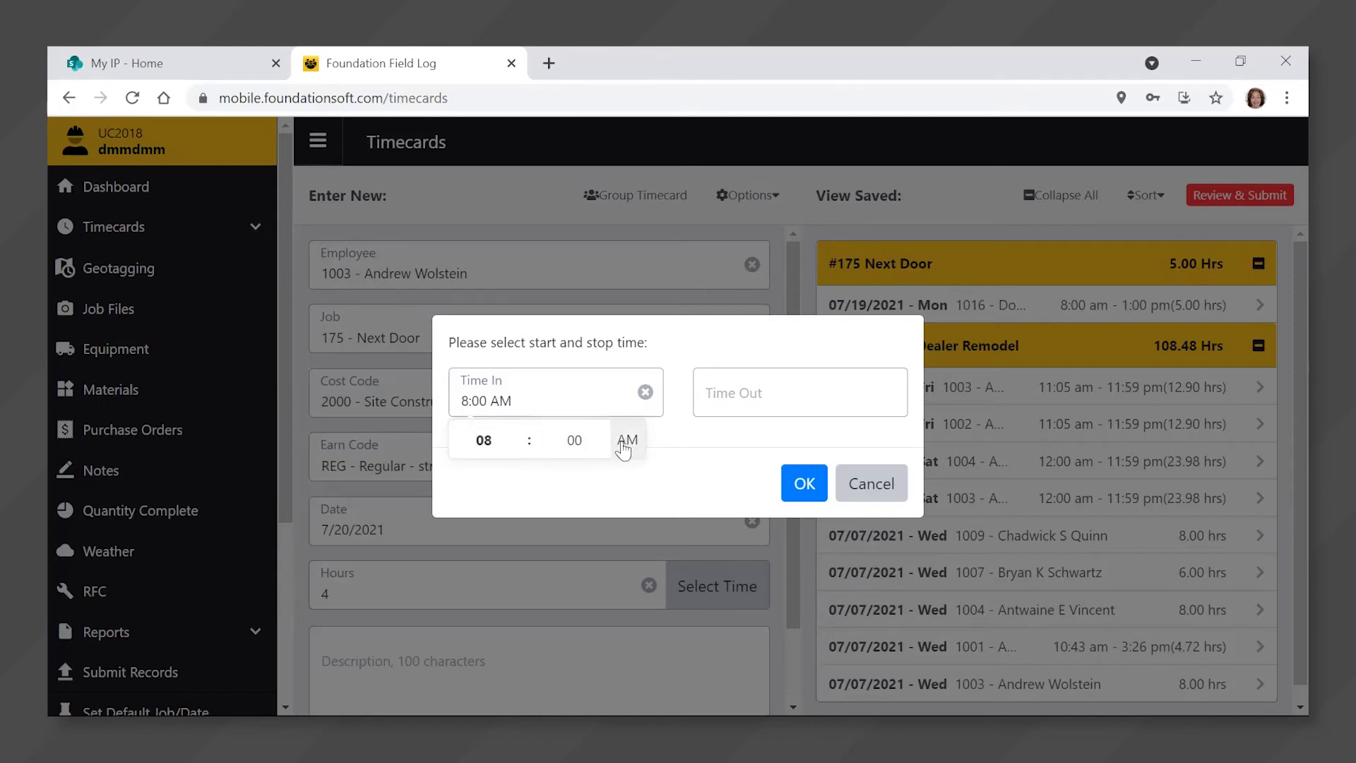
Set the stop time to 1:00 PM and confirm, making the hours 5
click(788, 392)
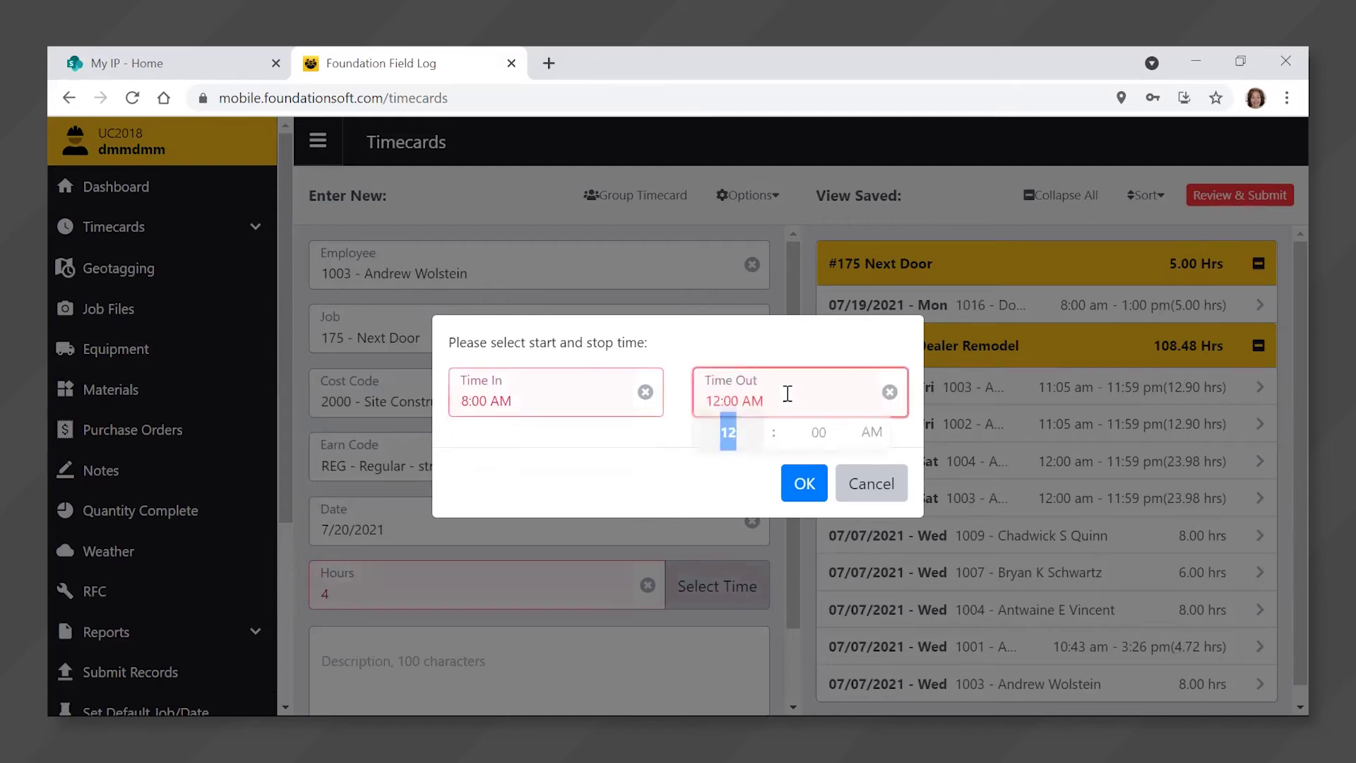
click(756, 449)
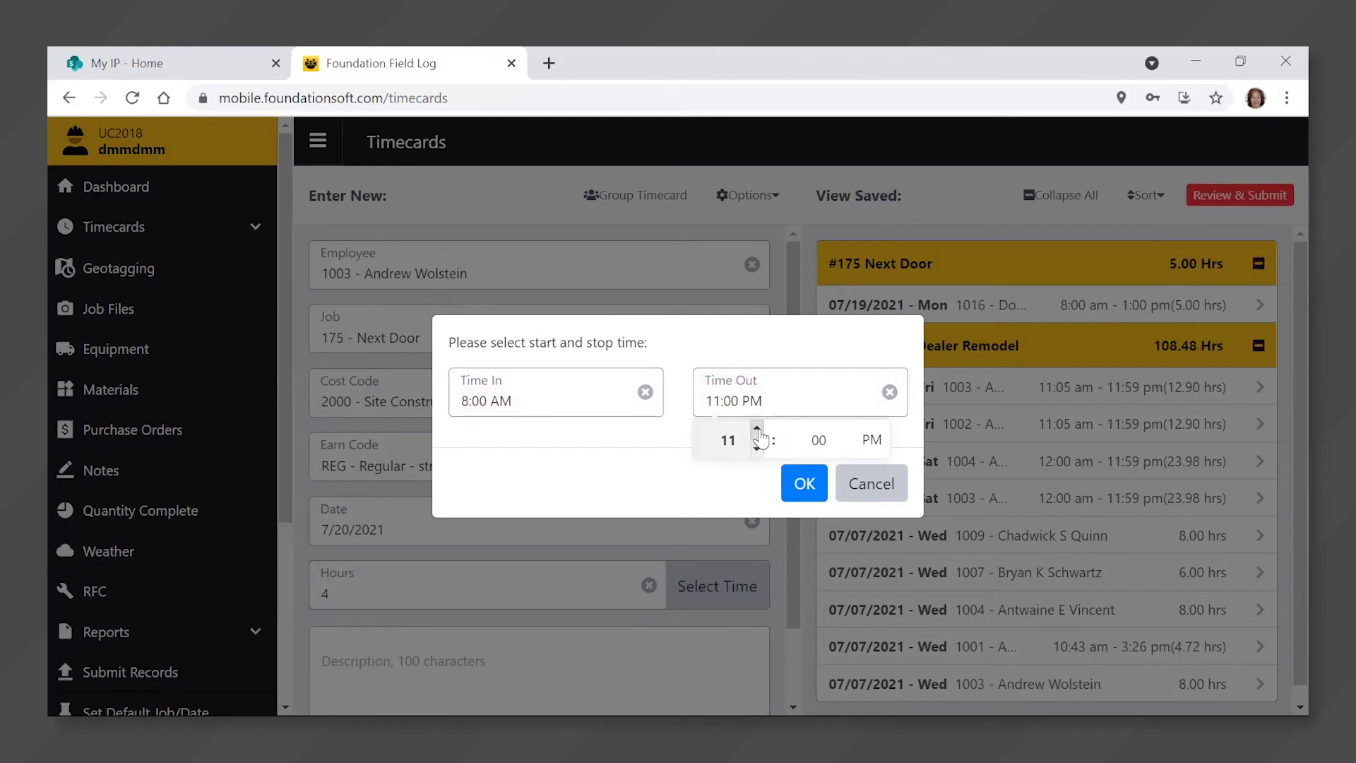
click(756, 428)
click(756, 428)
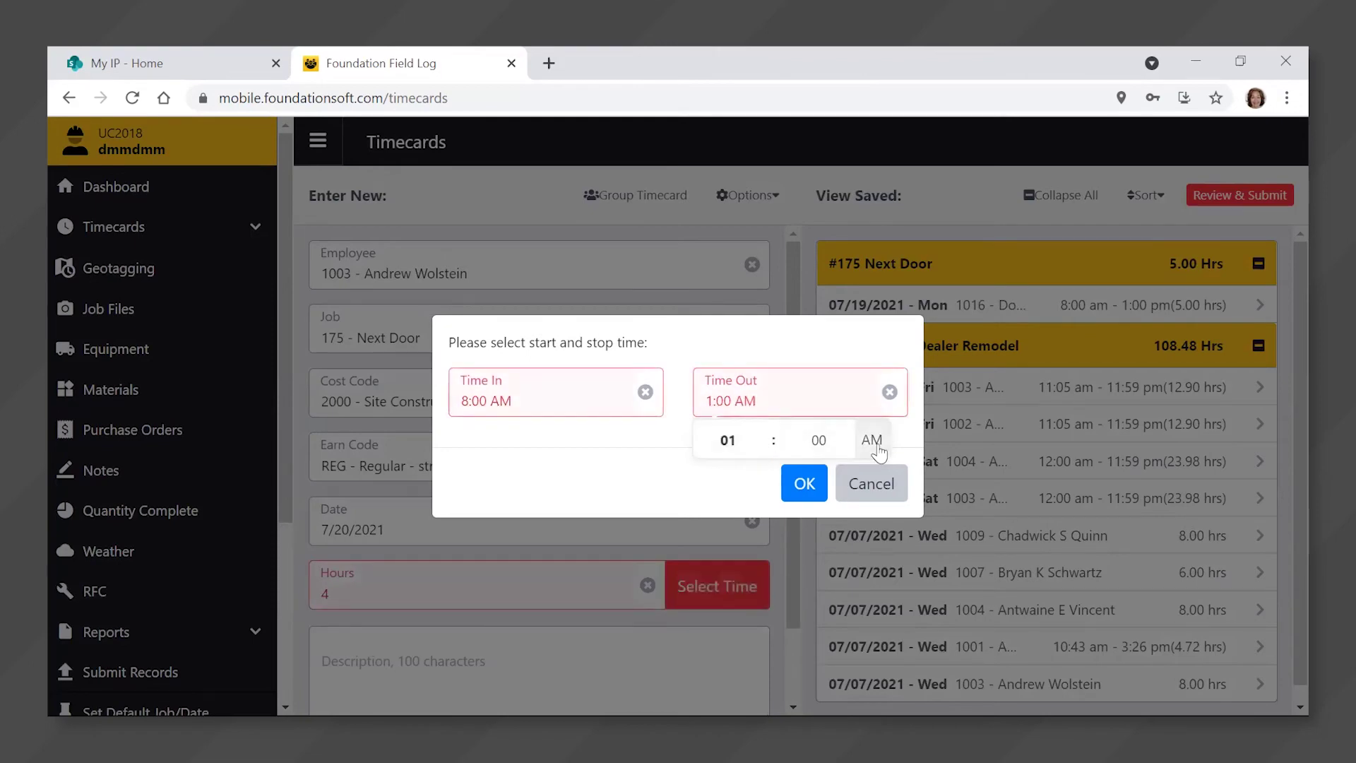
click(872, 440)
click(806, 484)
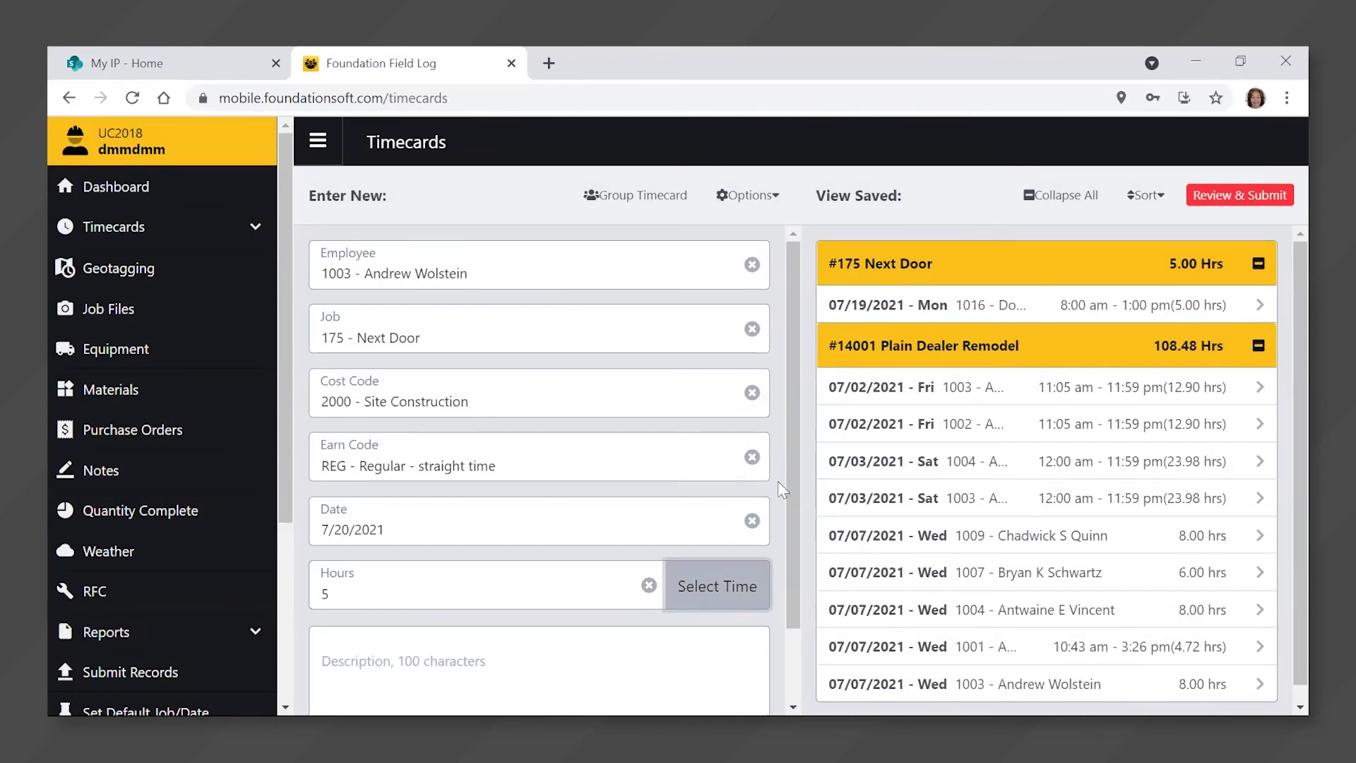
Enter the description 'Optional' and save the new timecard
scroll(413, 632, down, 2)
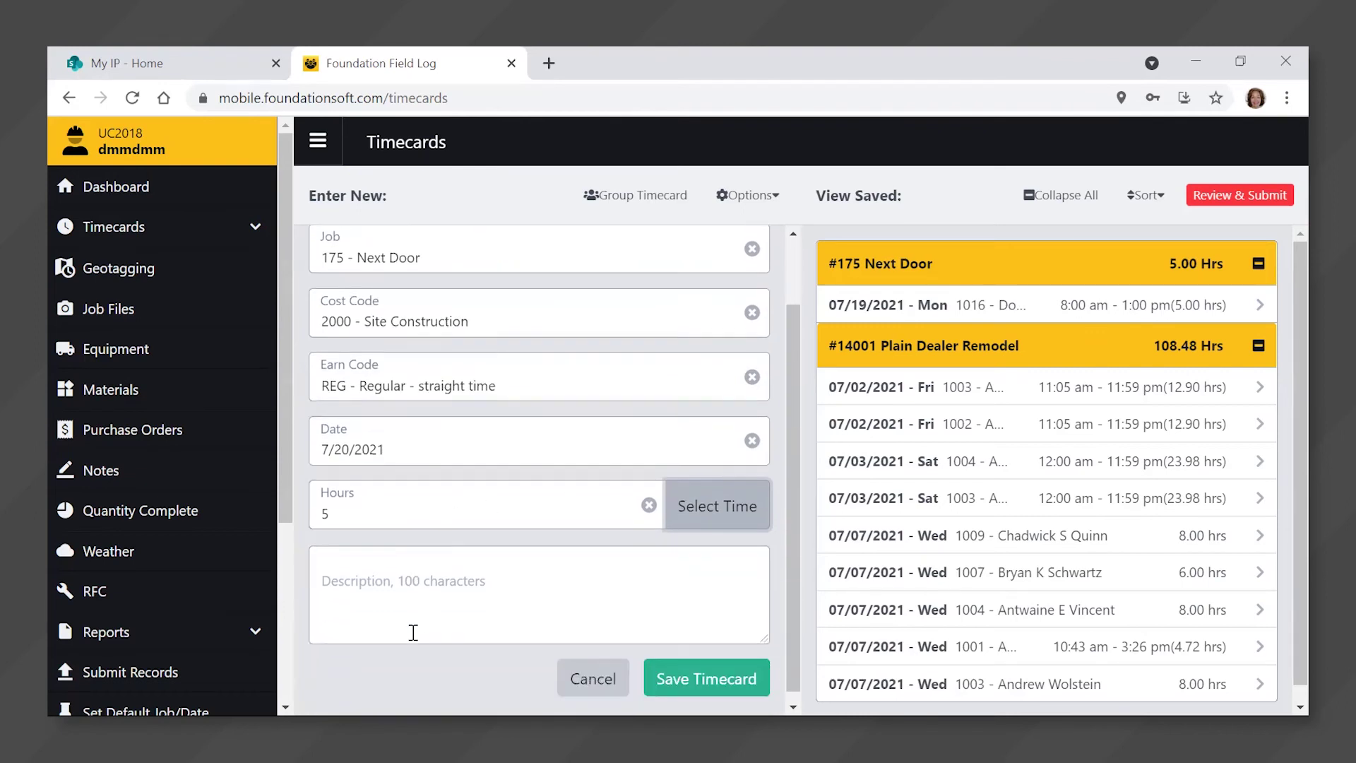
click(390, 576)
text(Opton)
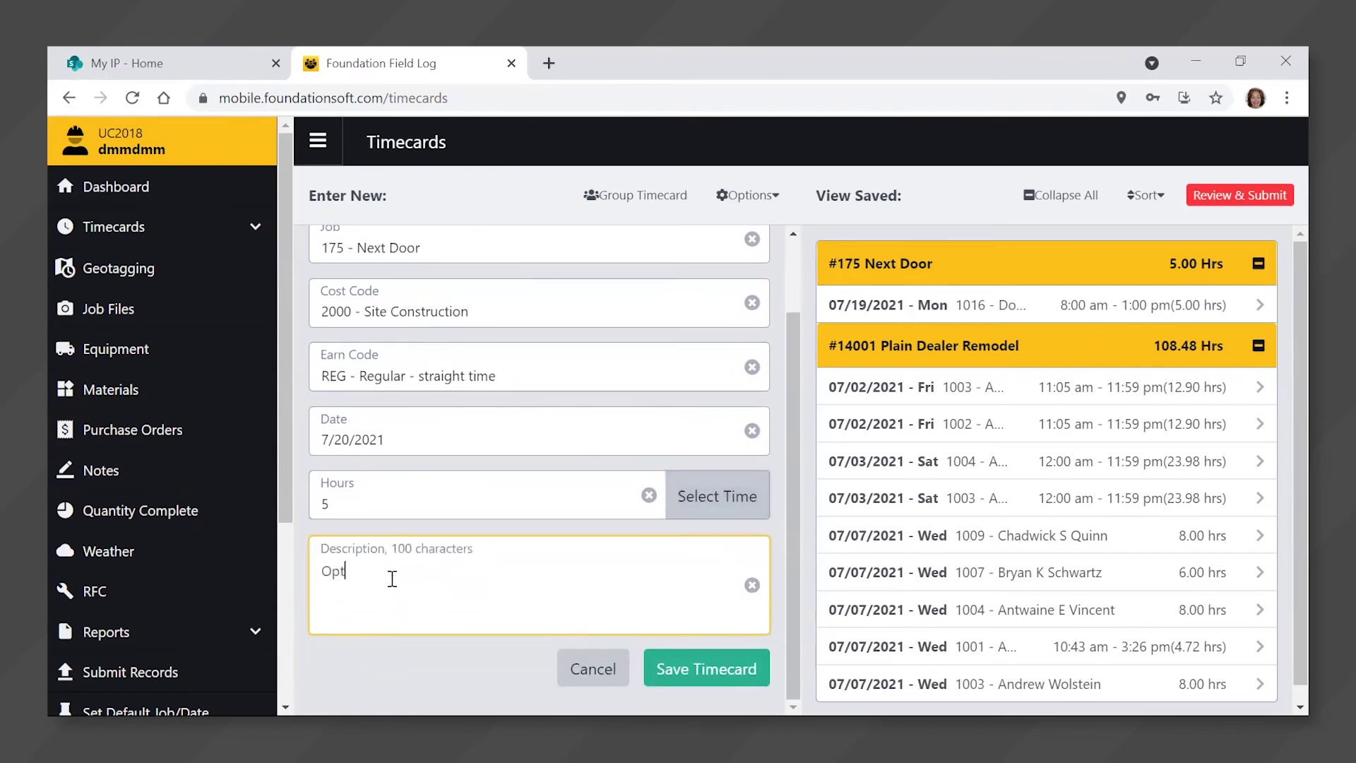
key(BackSpace)
text(ional)
click(687, 675)
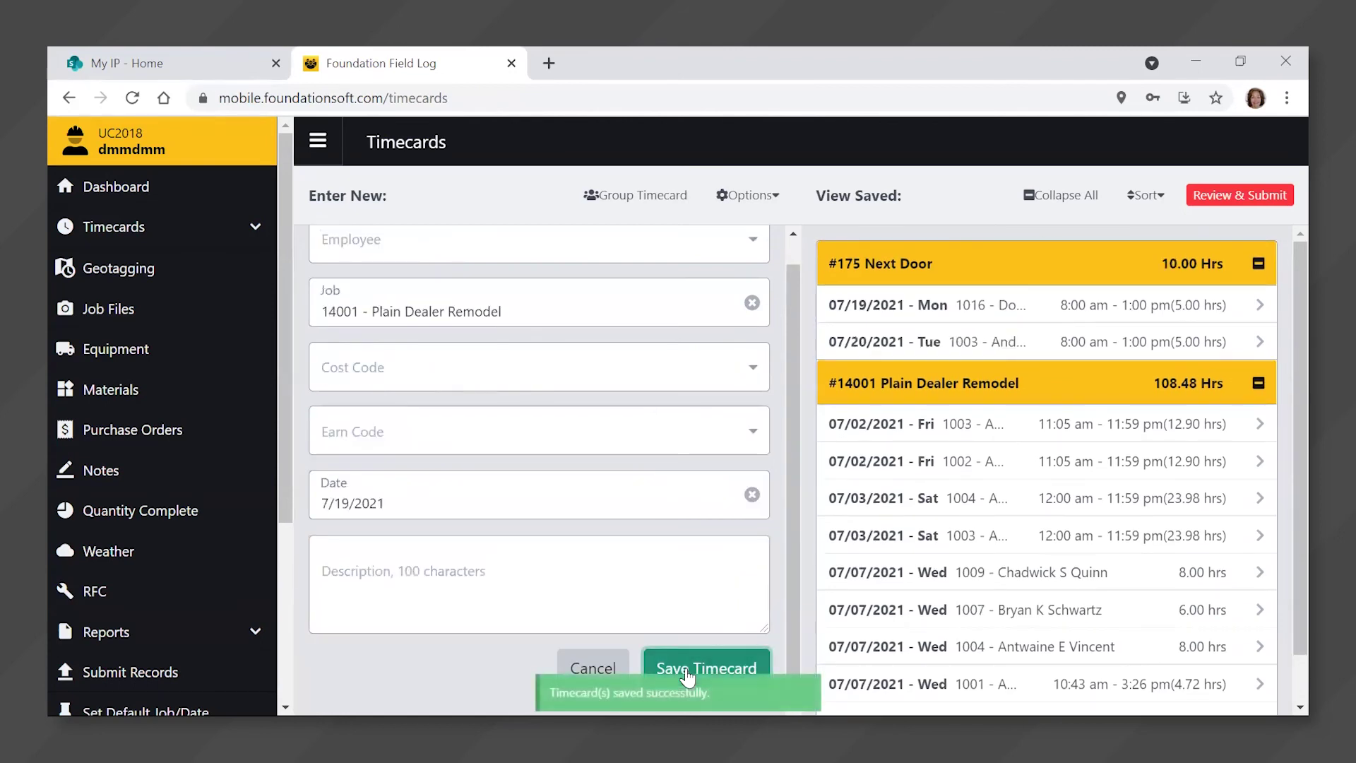